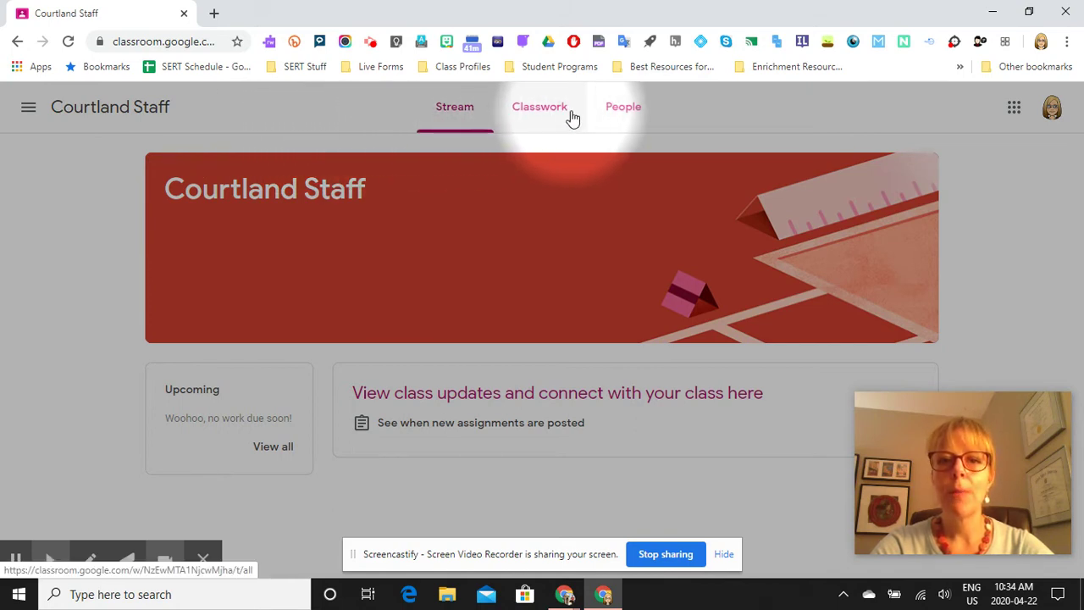
# From the class People list, start a new Gmail message to the class teacher
pyautogui.click(620, 119)
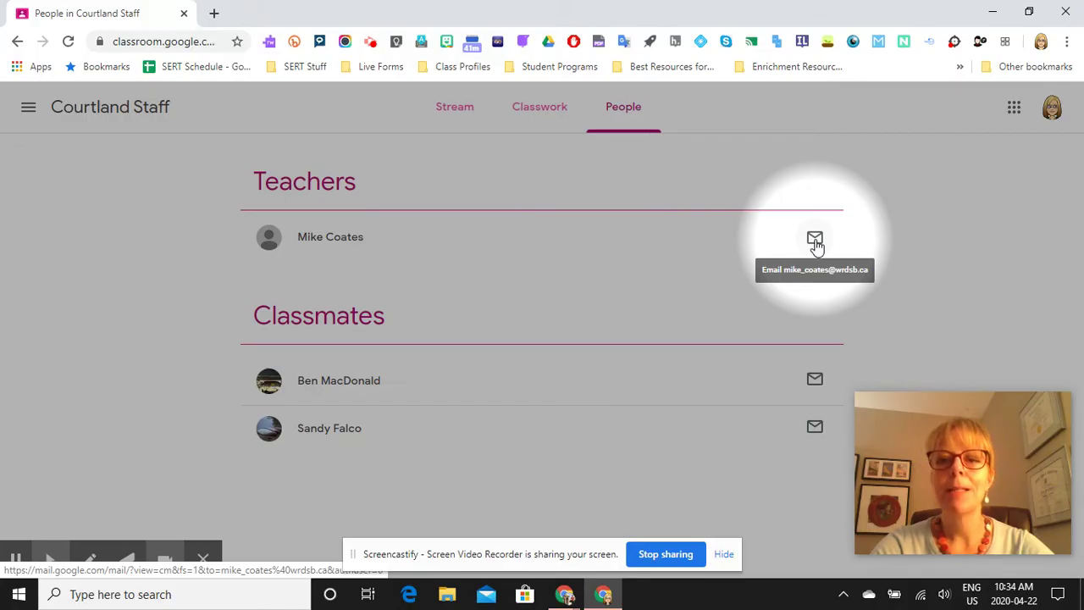
pyautogui.click(815, 240)
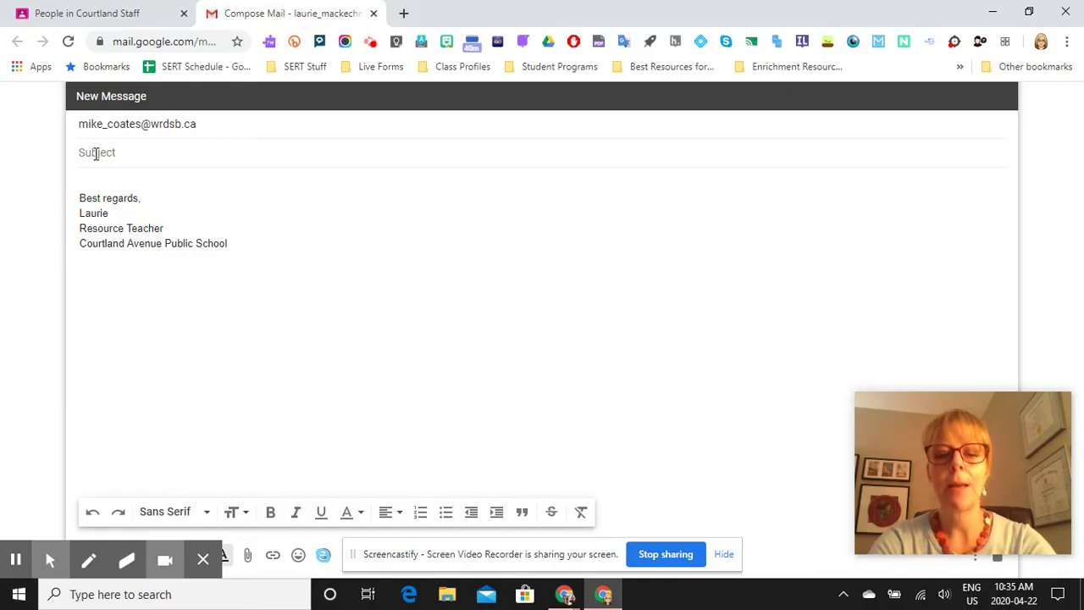
# Enter the subject 'Looking for Help with my Assignment' and move into the message body
pyautogui.write('Looking f')
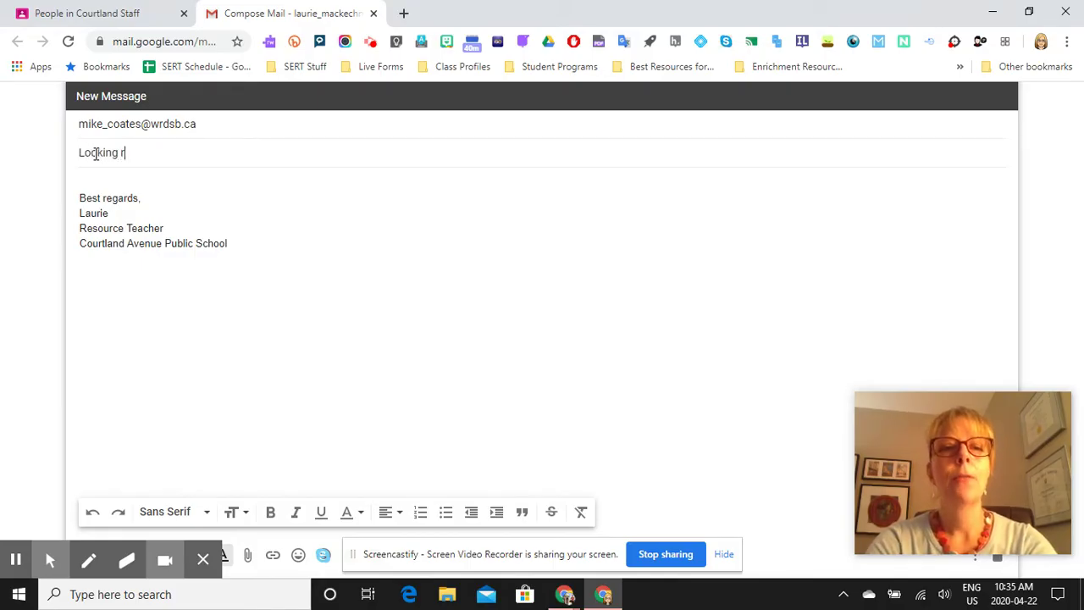
pyautogui.write('or')
pyautogui.press('BackSpace')
pyautogui.write('Helo')
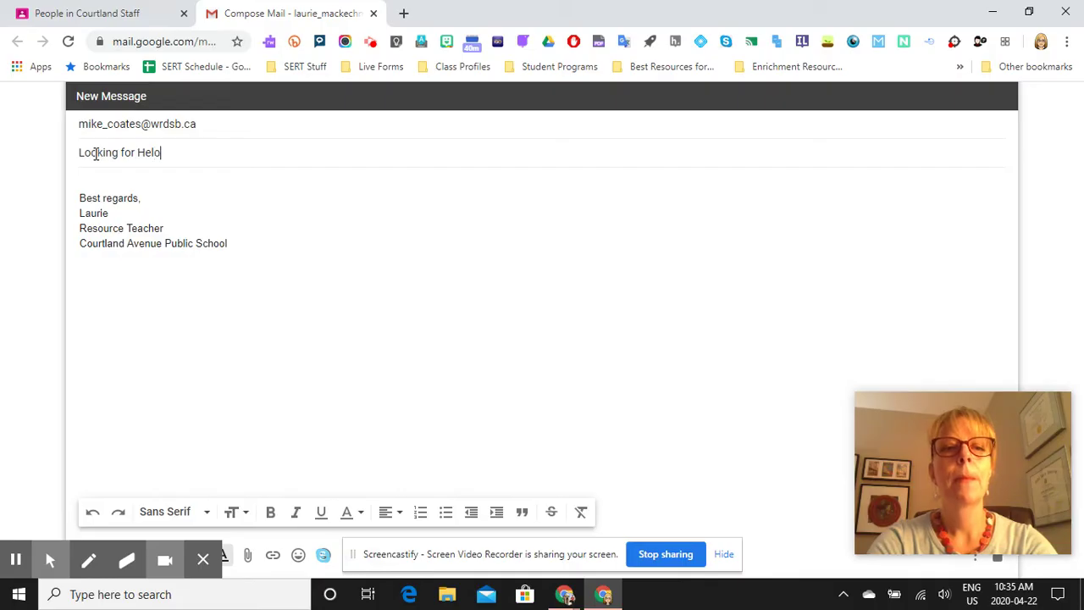
pyautogui.press('BackSpace')
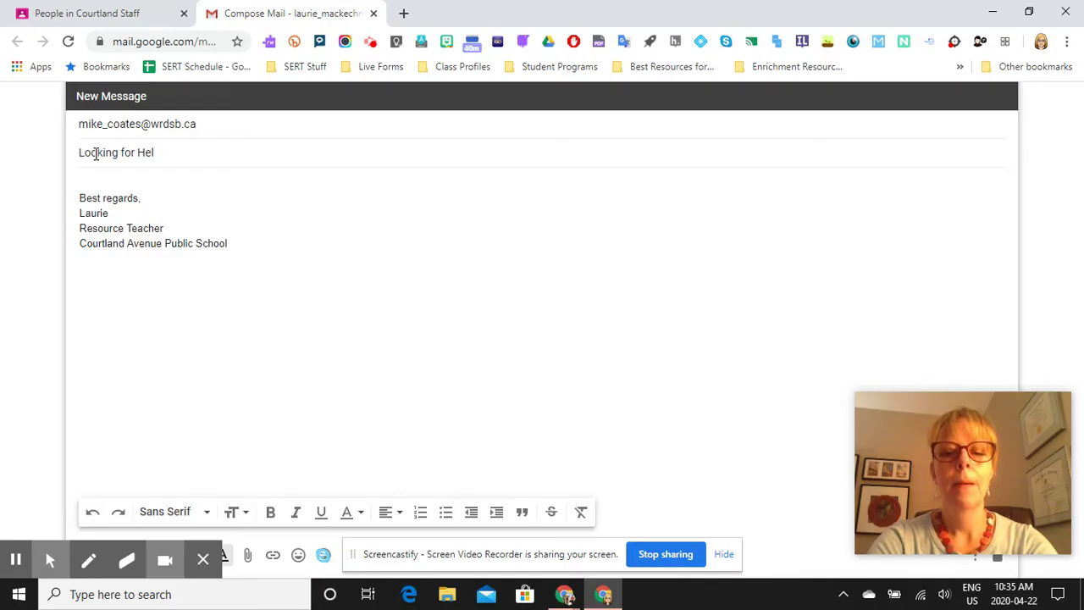
pyautogui.write('p with my A')
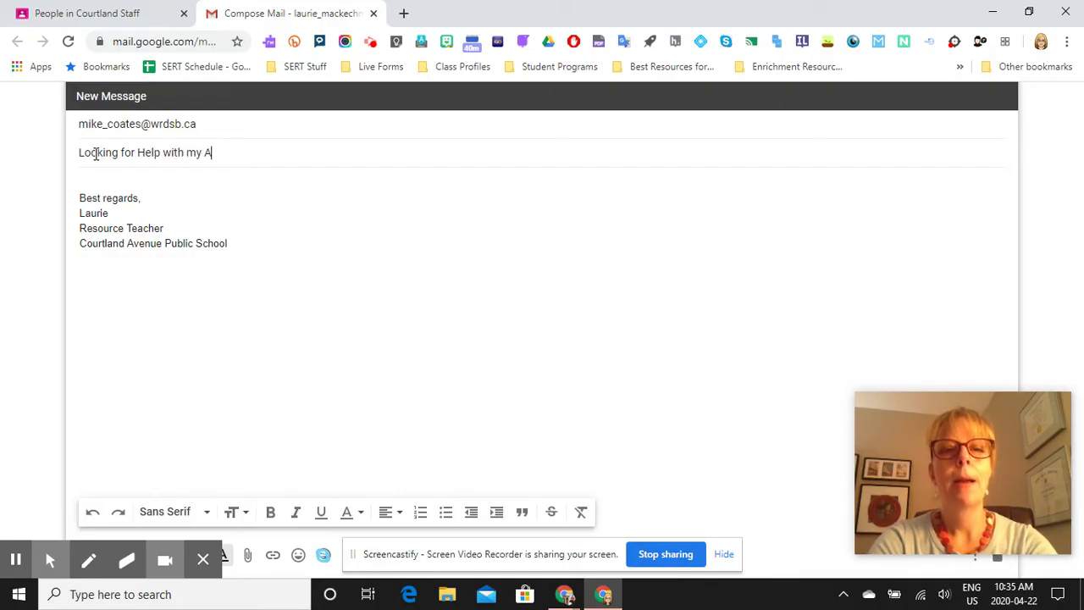
pyautogui.write('ssignment')
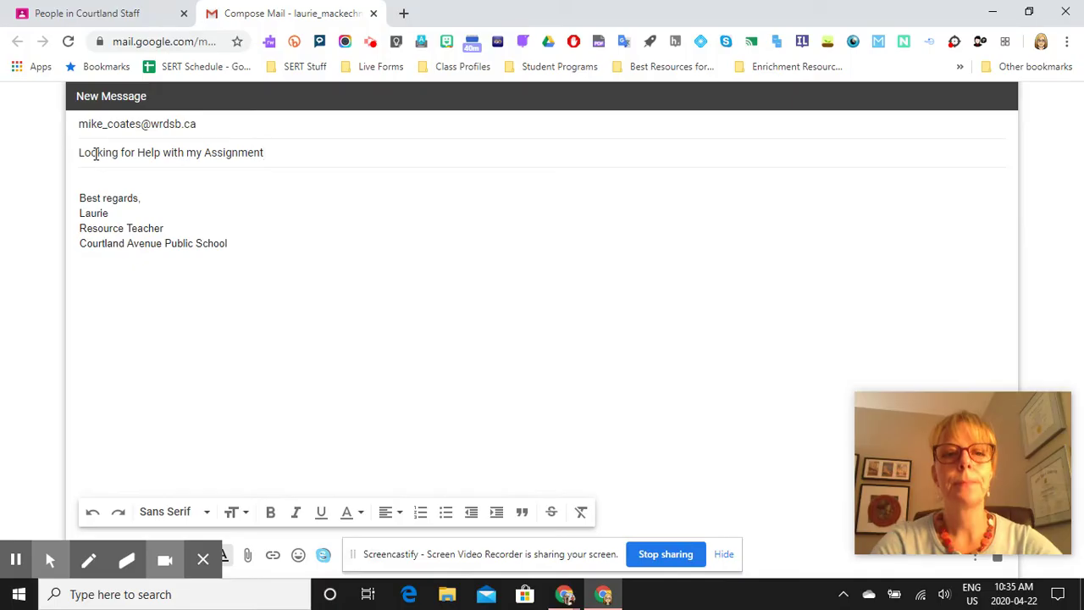
pyautogui.click(98, 180)
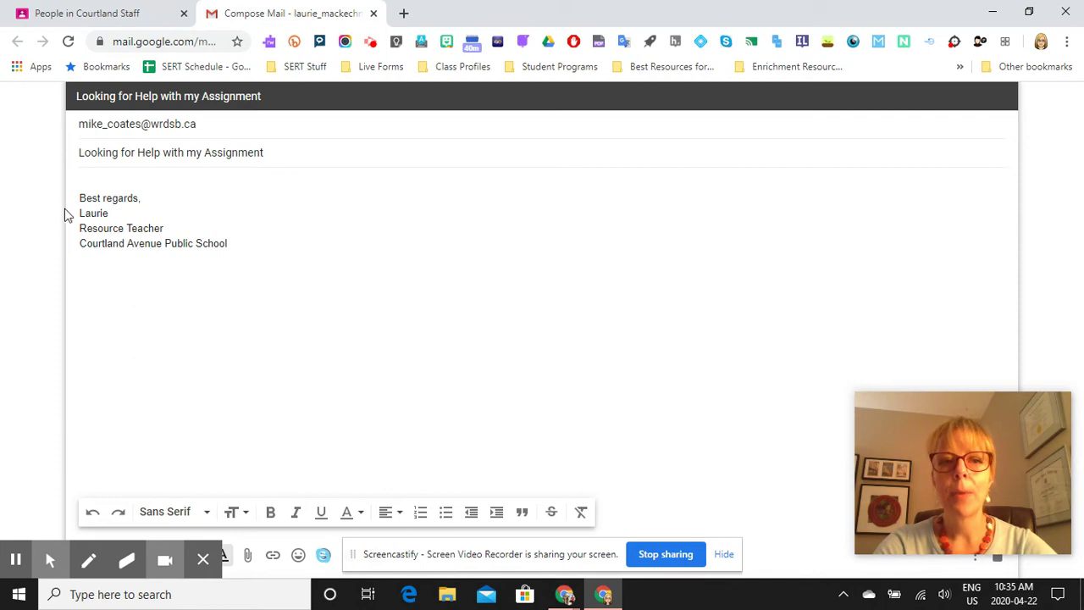
# Add blank lines above the signature and type a greeting to the teacher by name
pyautogui.press('Return')
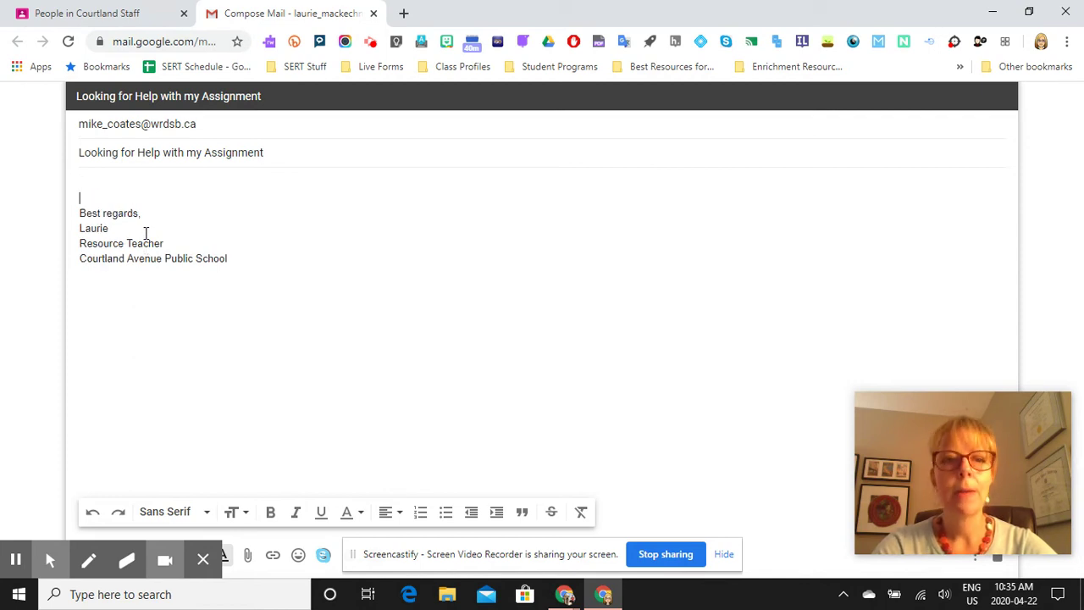
pyautogui.press('Return')
pyautogui.press('Up')
pyautogui.press('Up')
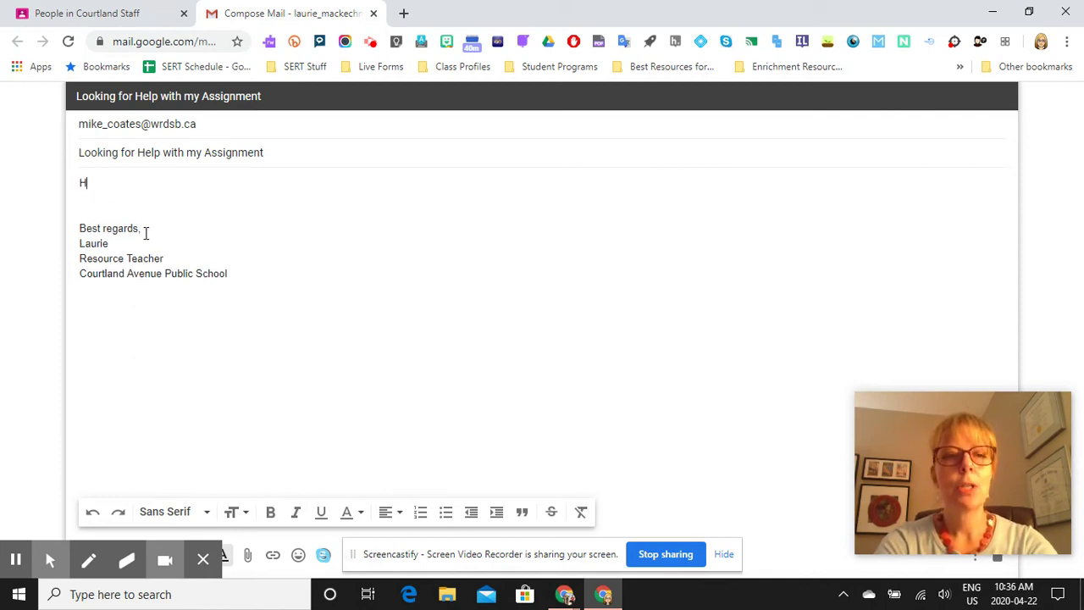
pyautogui.write('i Mr')
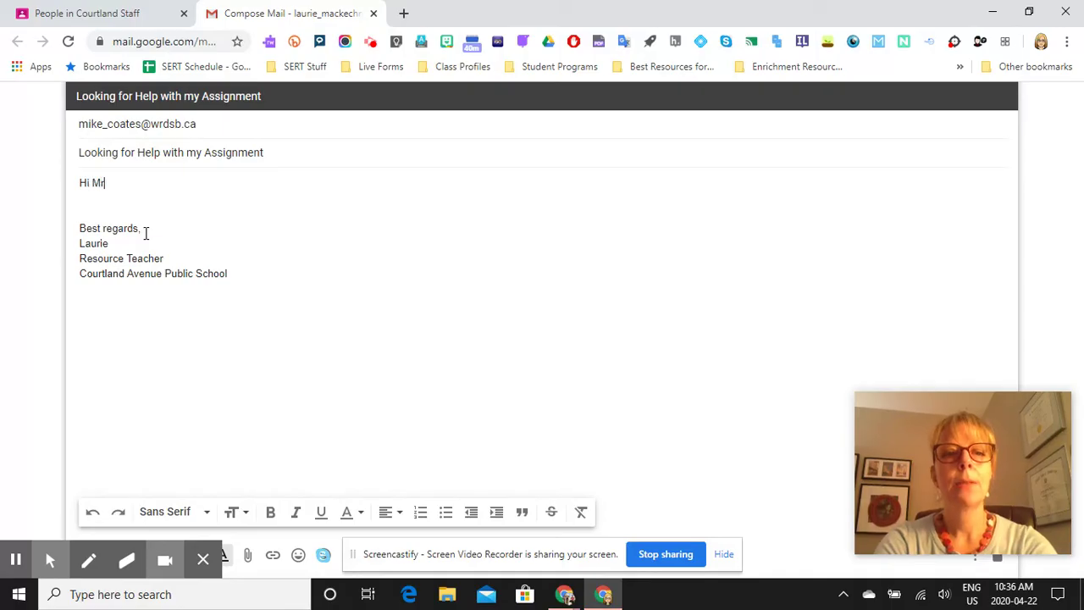
pyautogui.write(' Coates')
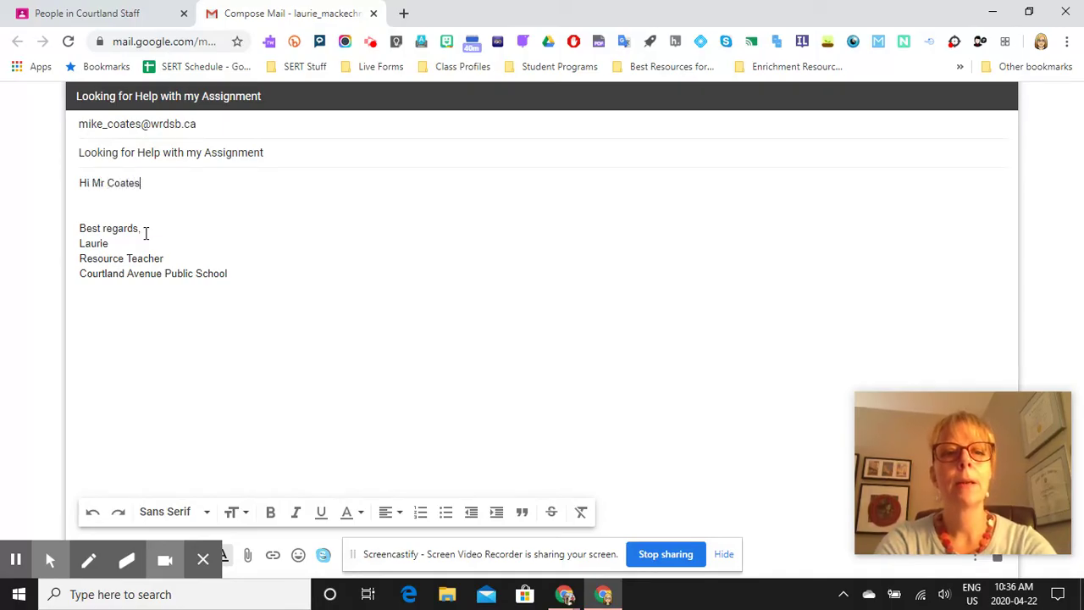
pyautogui.press('Return')
# Write 'I don't understand the instructions for the assignment in Google Classroom today. Please help!'
pyautogui.write("I don't")
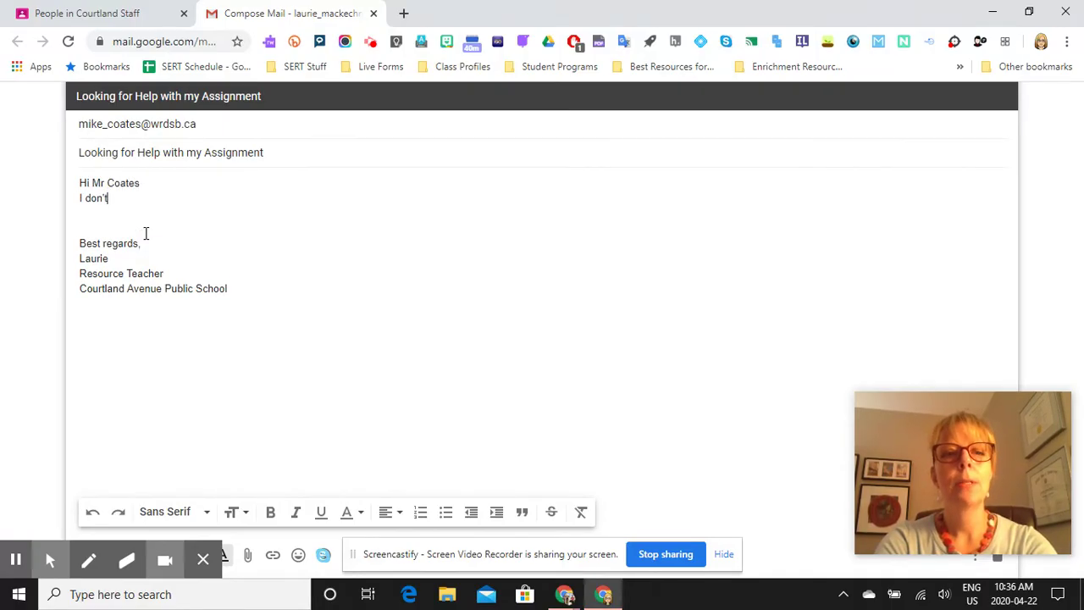
pyautogui.write(' understand')
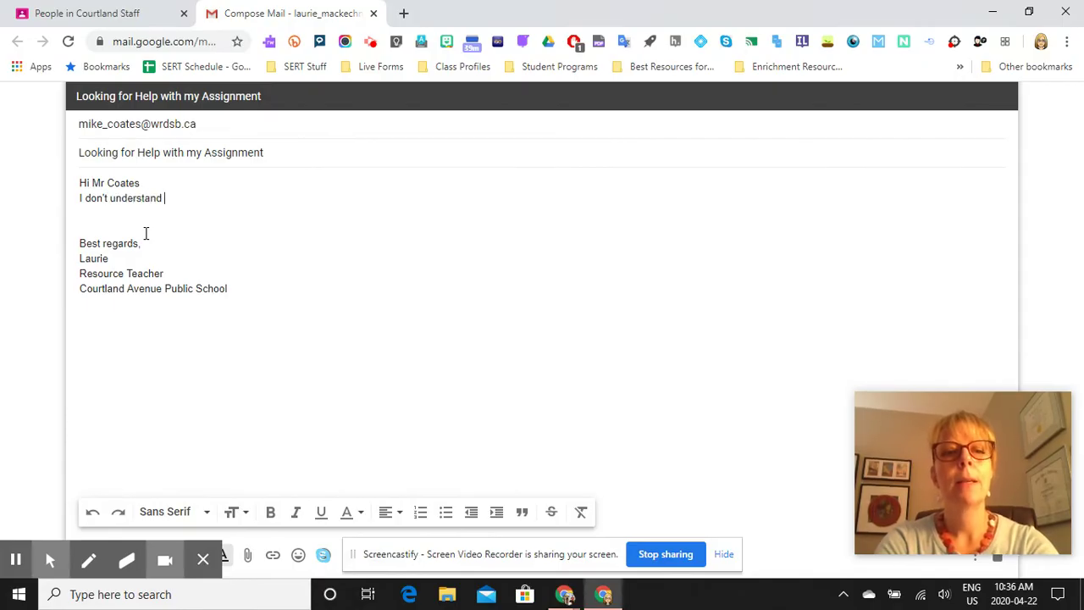
pyautogui.write(' the instruct')
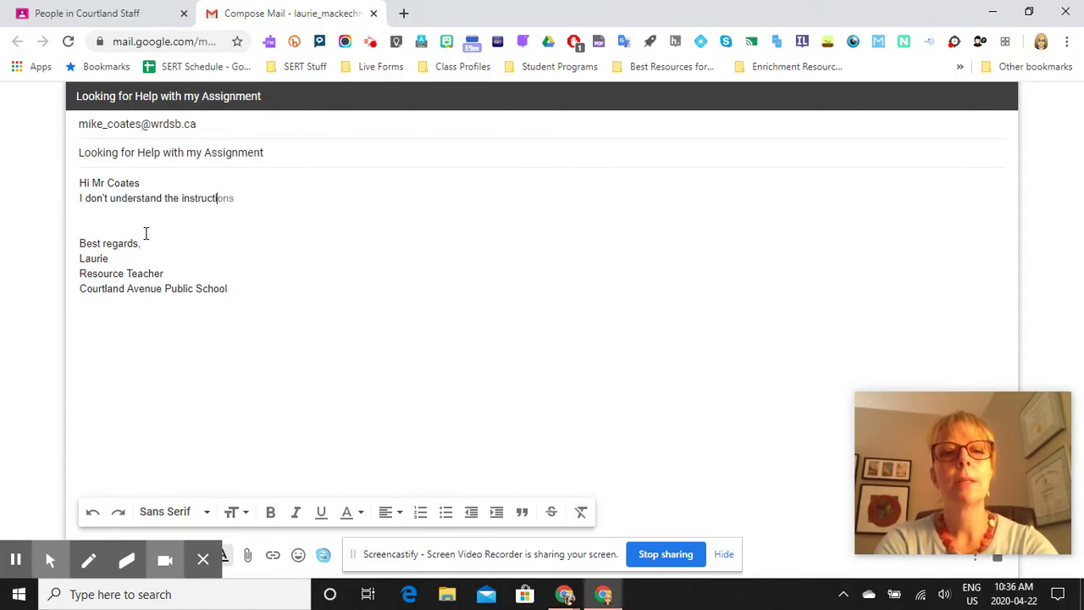
pyautogui.write('ions for th')
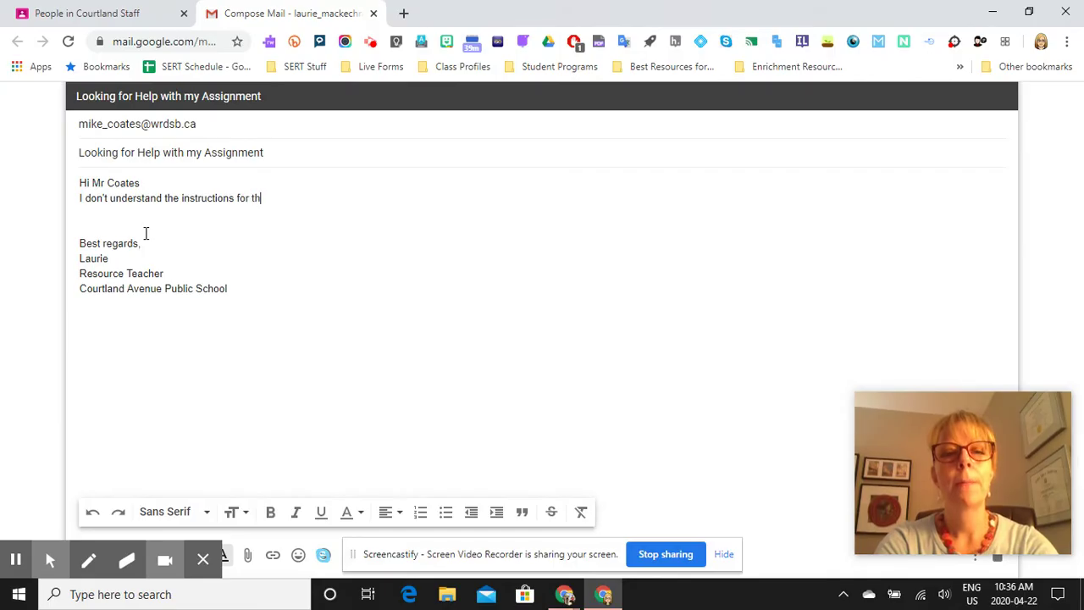
pyautogui.write('e assign')
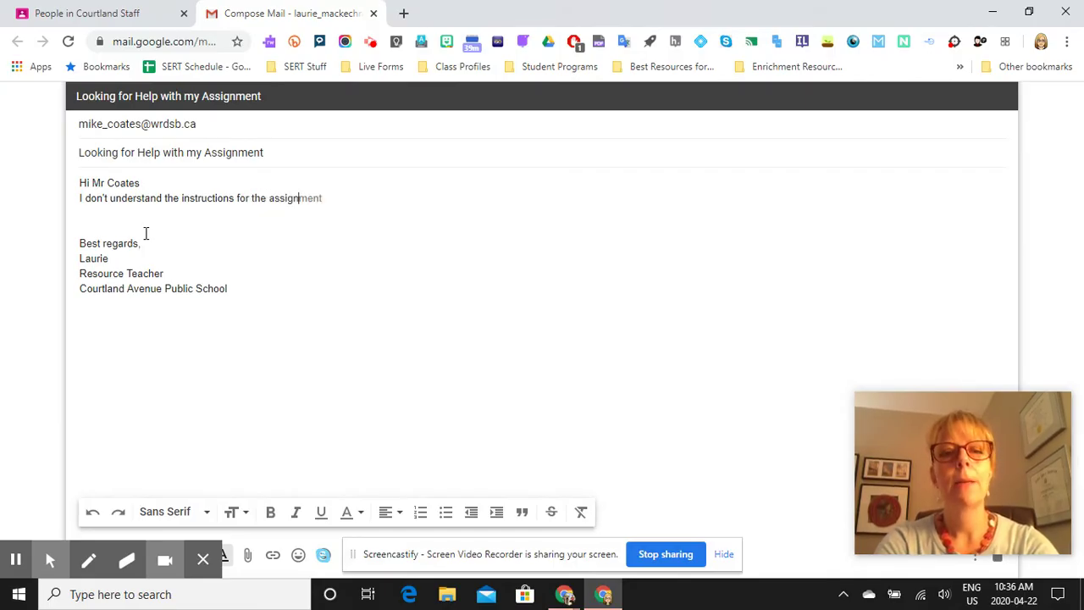
pyautogui.write('ment in Google ')
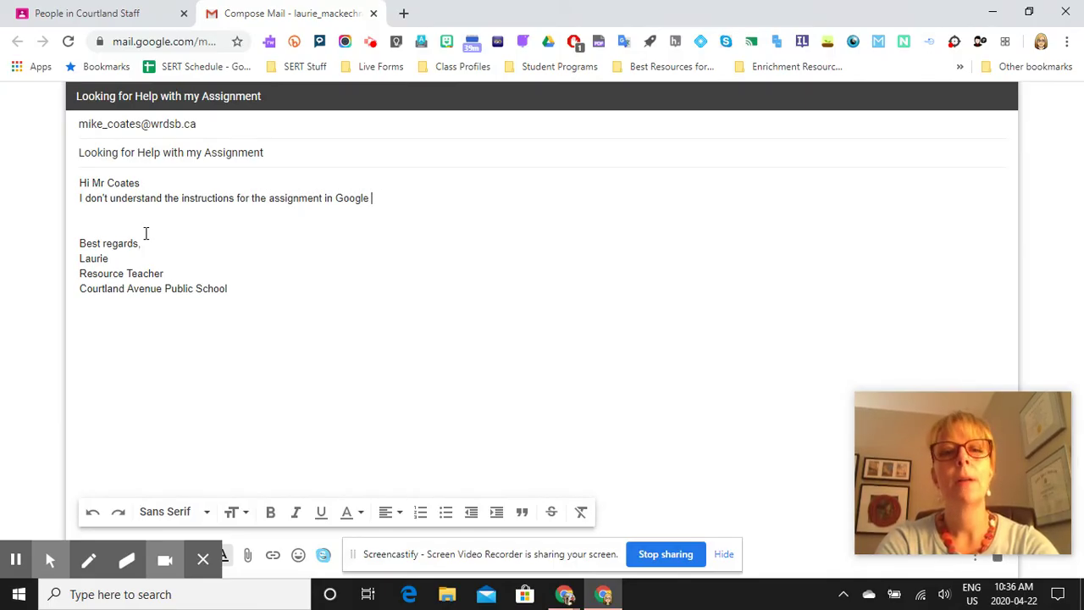
pyautogui.write('Cla   Best regards, Laurie Res')
pyautogui.press('BackSpace')
pyautogui.press('BackSpace')
pyautogui.press('BackSpace')
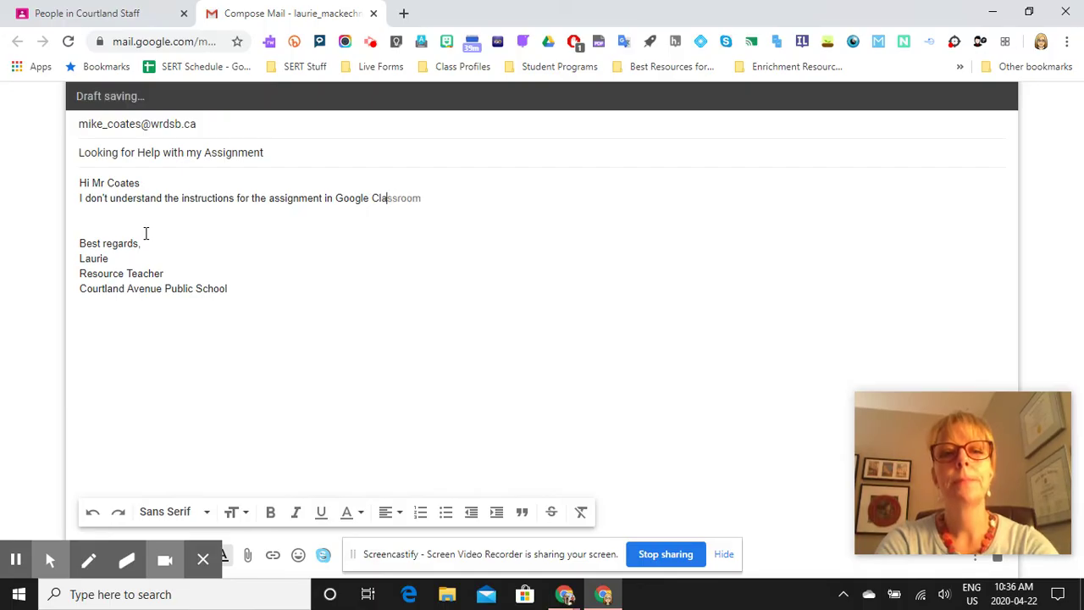
pyautogui.write('ssroom today. ')
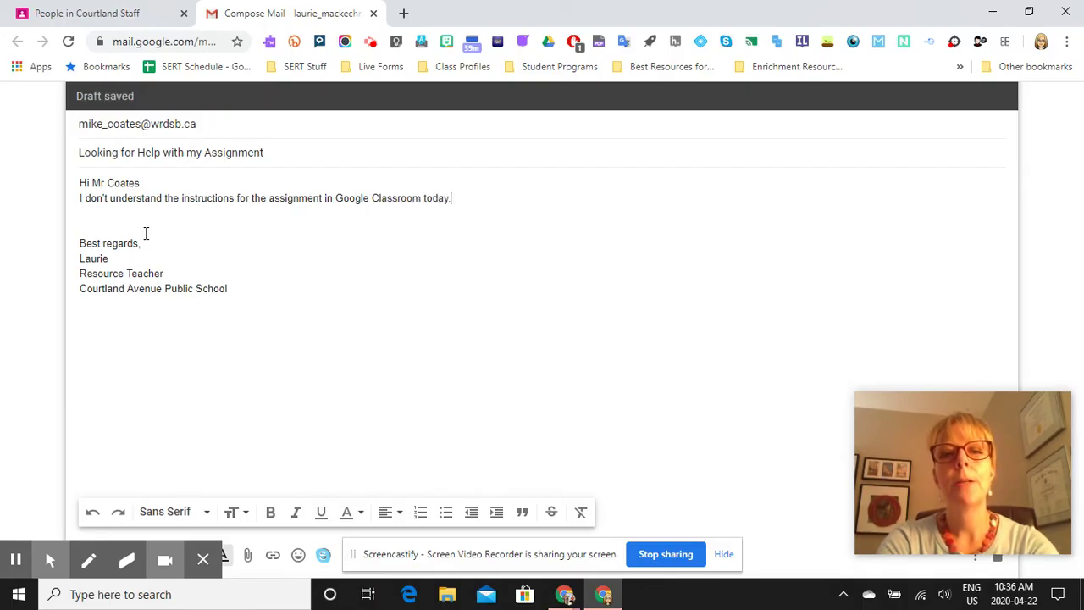
pyautogui.write('Please he')
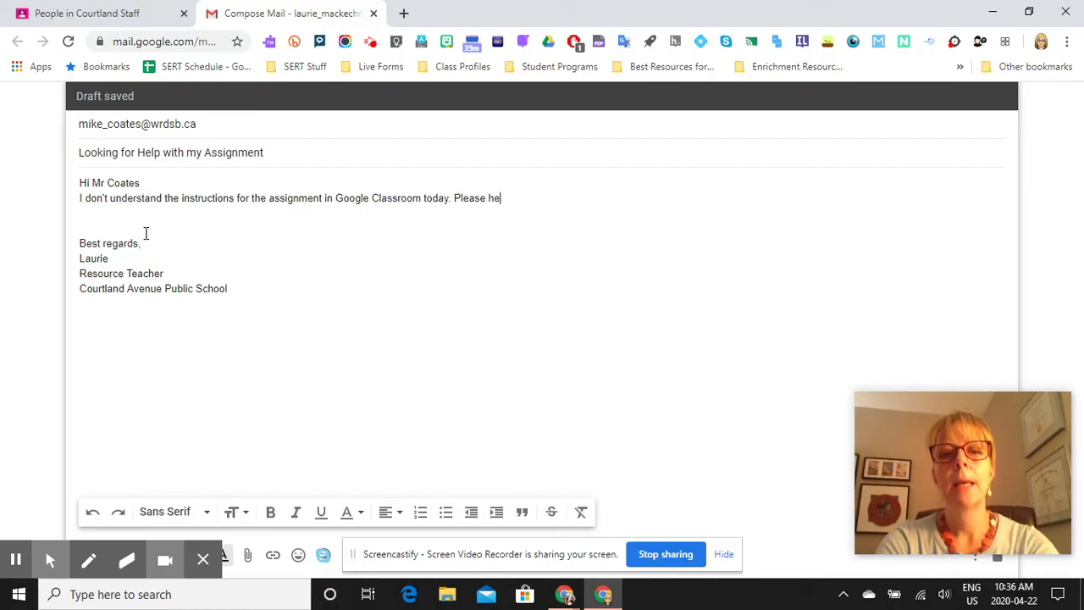
pyautogui.write('lp!')
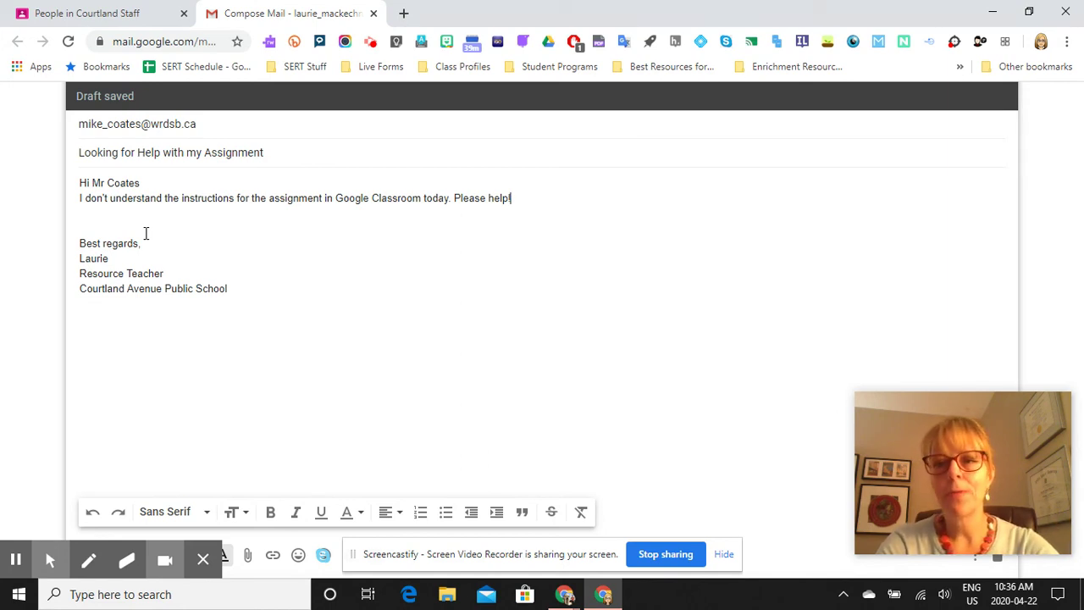
# Add 'Thanks,' and the sender's first name as a sign-off above the signature
pyautogui.click(105, 227)
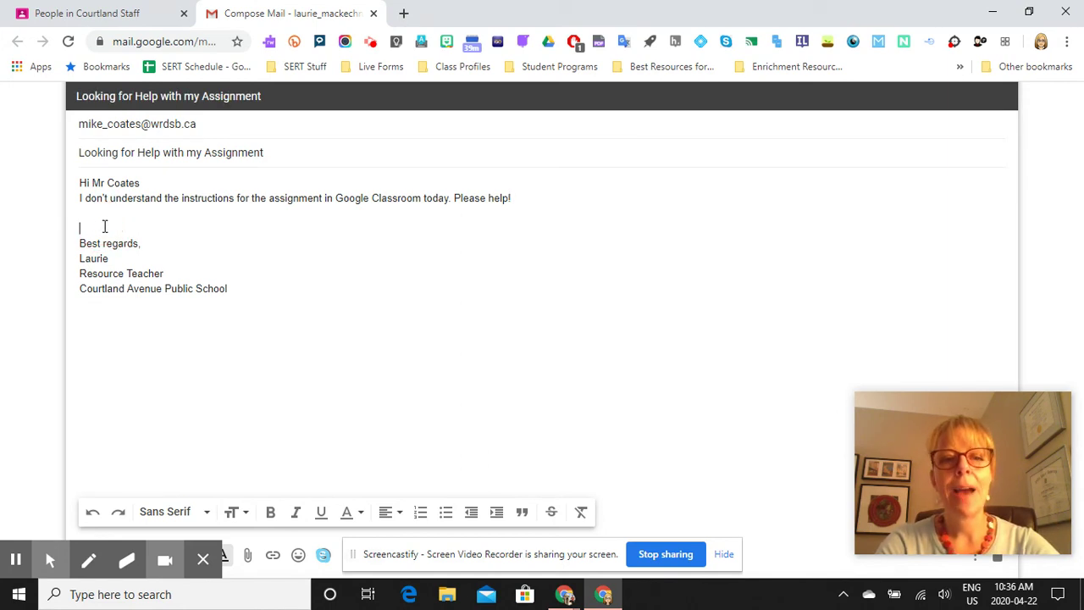
pyautogui.press('BackSpace')
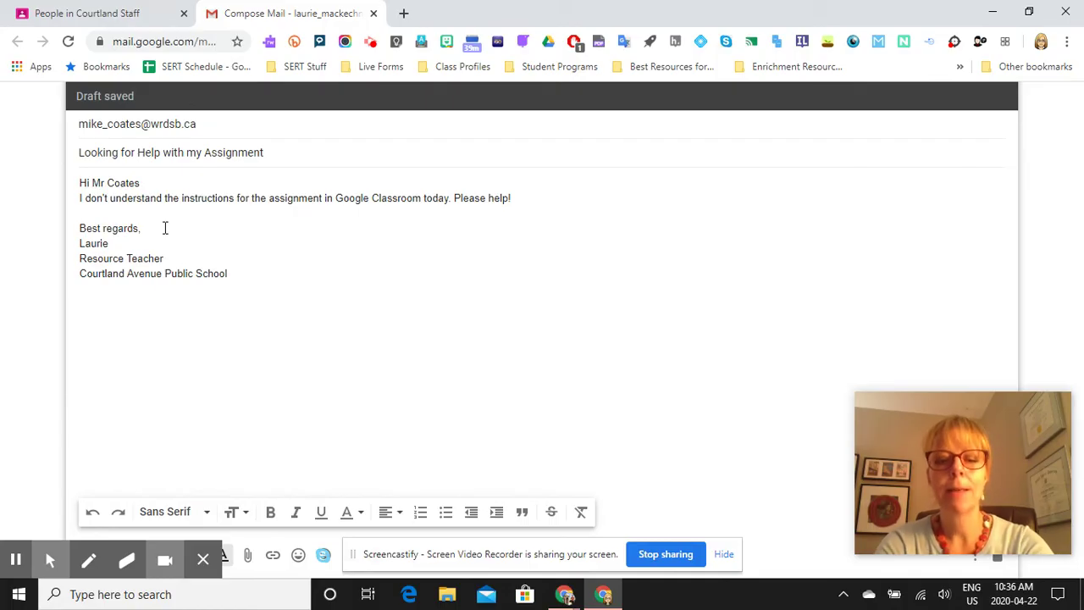
pyautogui.write('Thanks,')
pyautogui.press('Return')
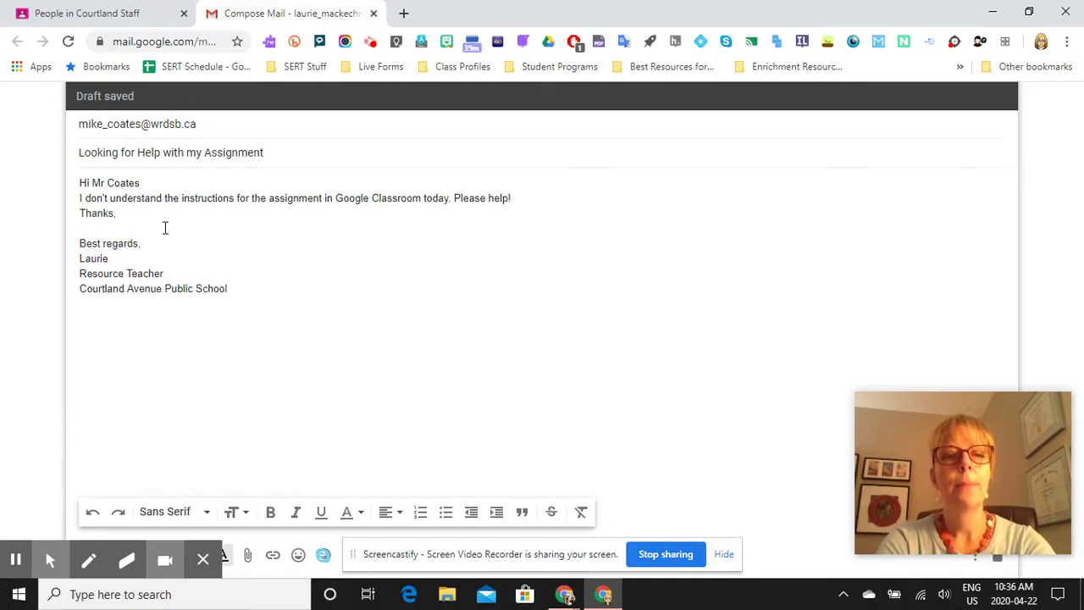
pyautogui.write('Laurie')
pyautogui.press('Return')
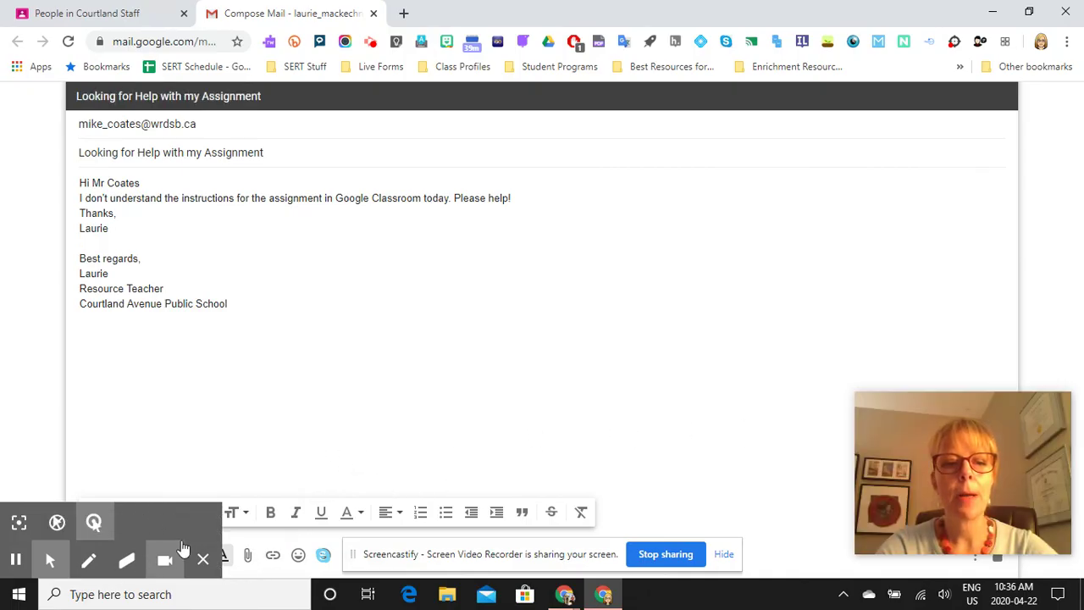
pyautogui.click(203, 562)
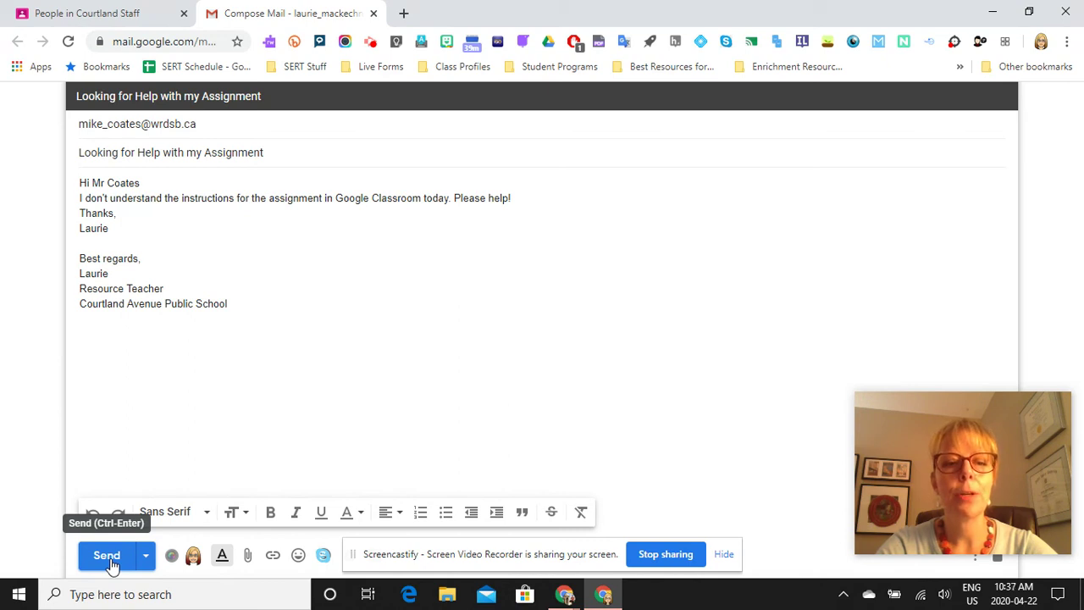
# Return to the Classroom People tab, show the Google apps panel, and open a new browser tab
pyautogui.click(121, 13)
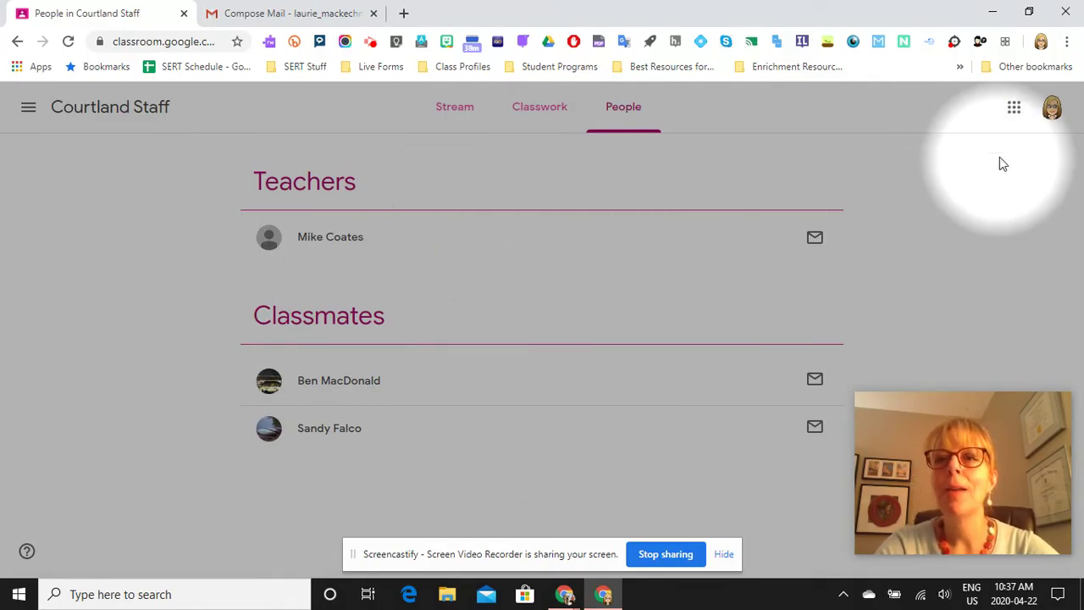
pyautogui.click(1017, 110)
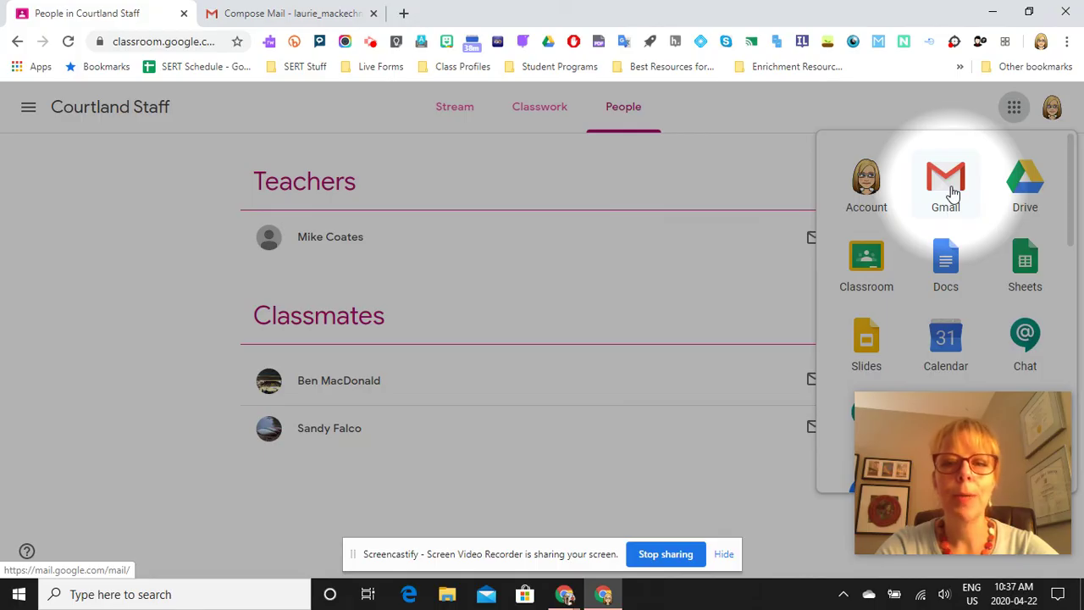
pyautogui.click(405, 13)
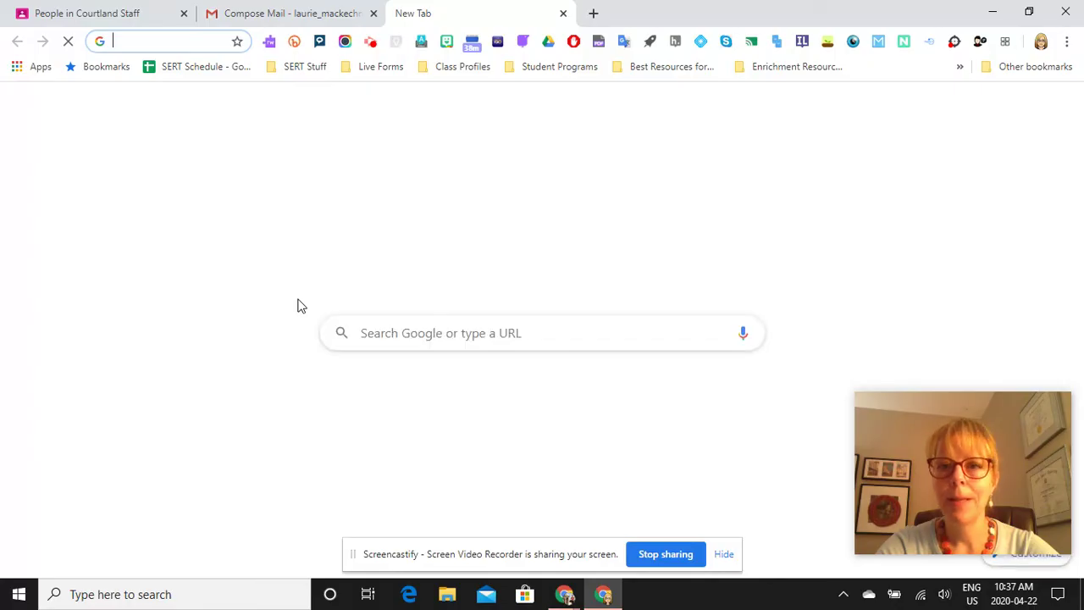